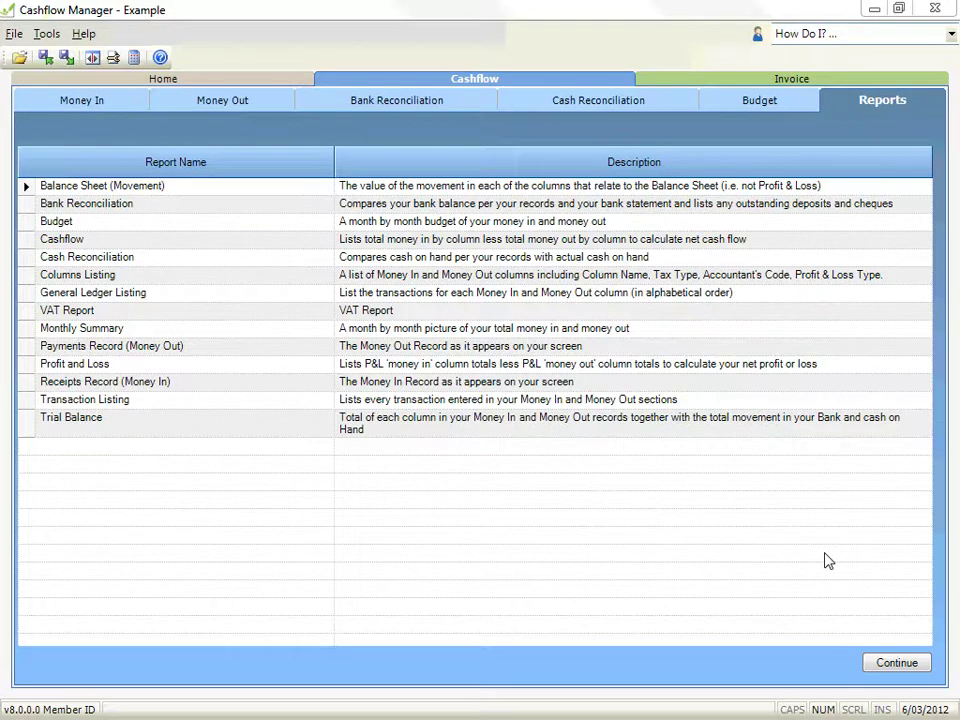
# Glance at the invoice reports list, then open the Balance Sheet (Movement) report options.
pyautogui.click(674, 82)
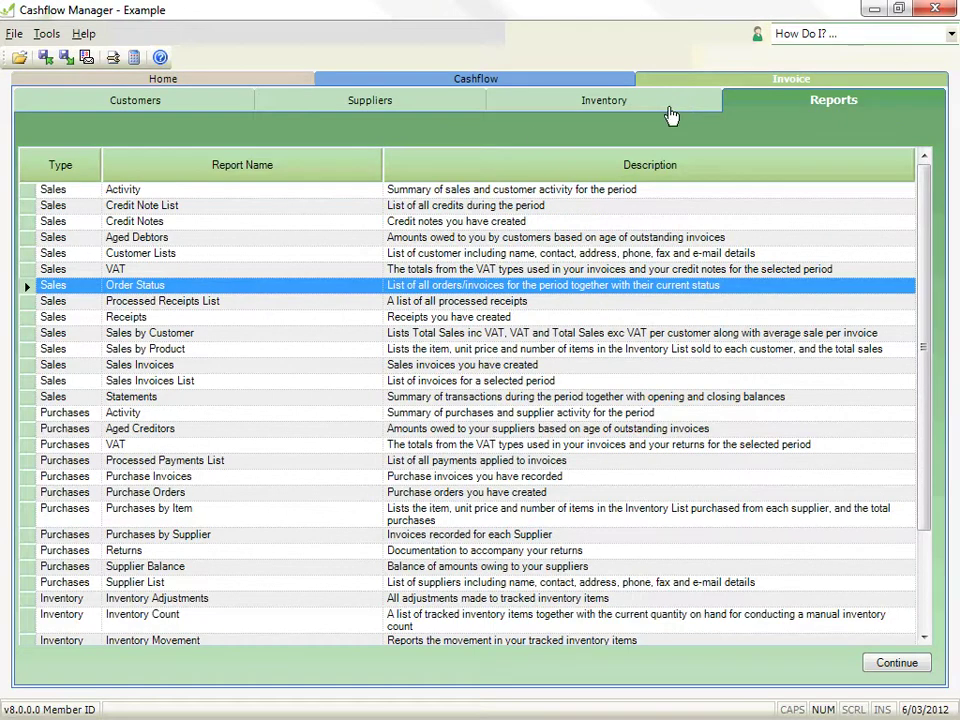
pyautogui.click(492, 87)
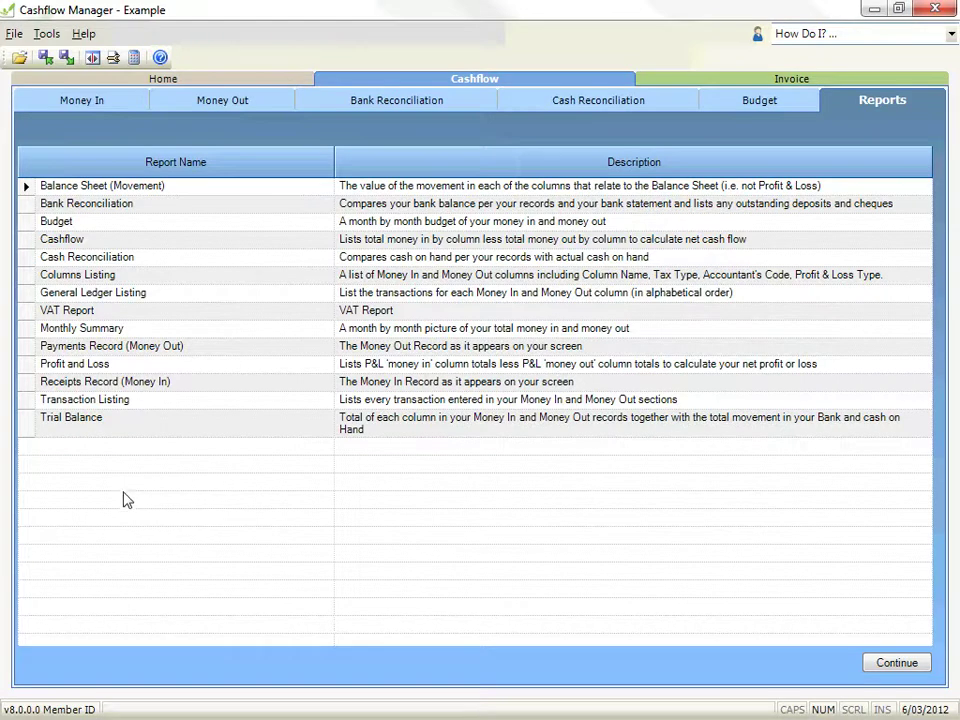
pyautogui.click(125, 188)
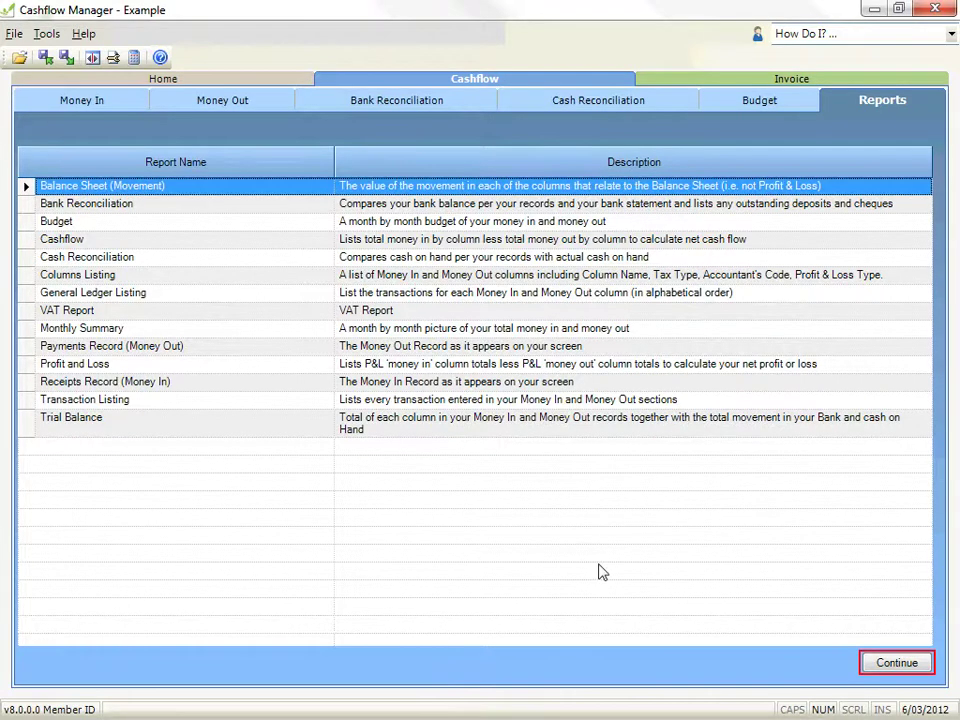
pyautogui.click(893, 668)
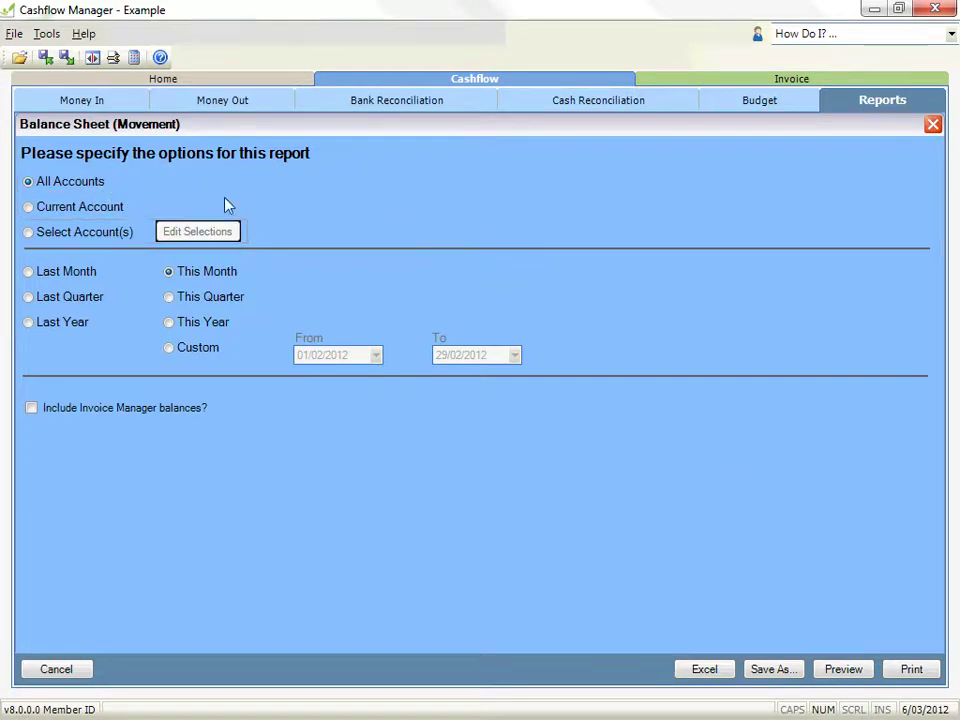
# Look at the Order Status report options and cancel without running it.
pyautogui.click(688, 79)
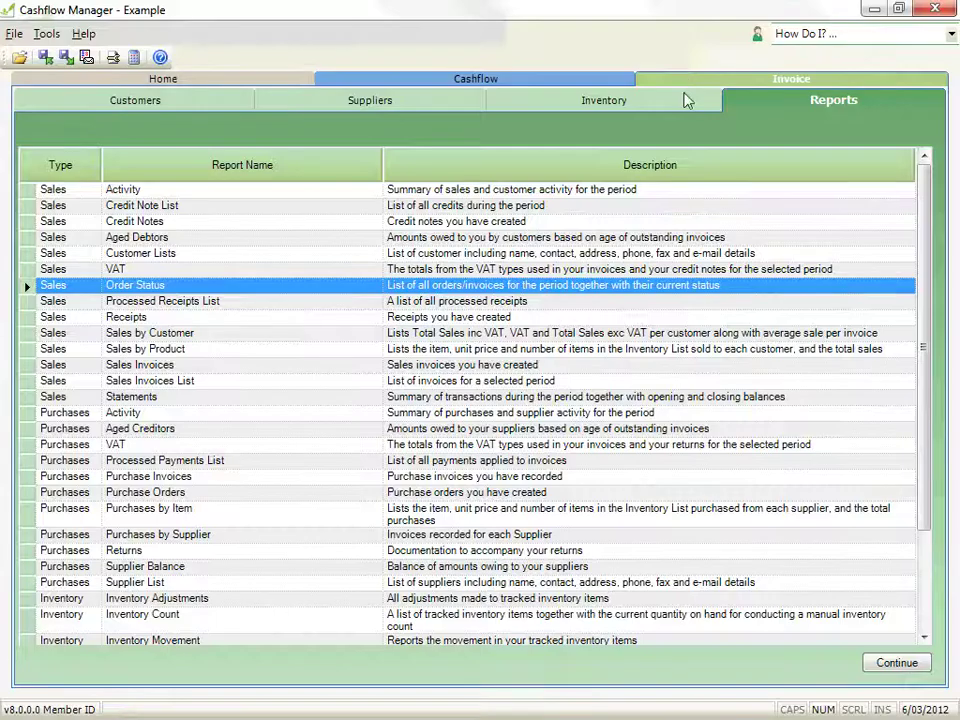
pyautogui.click(905, 662)
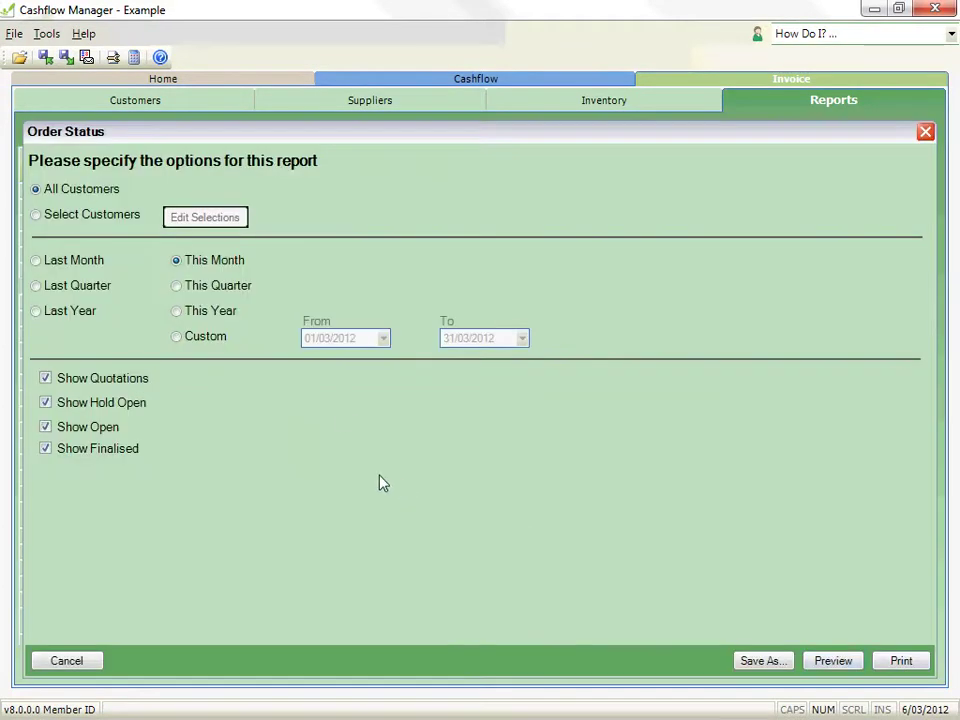
pyautogui.click(79, 666)
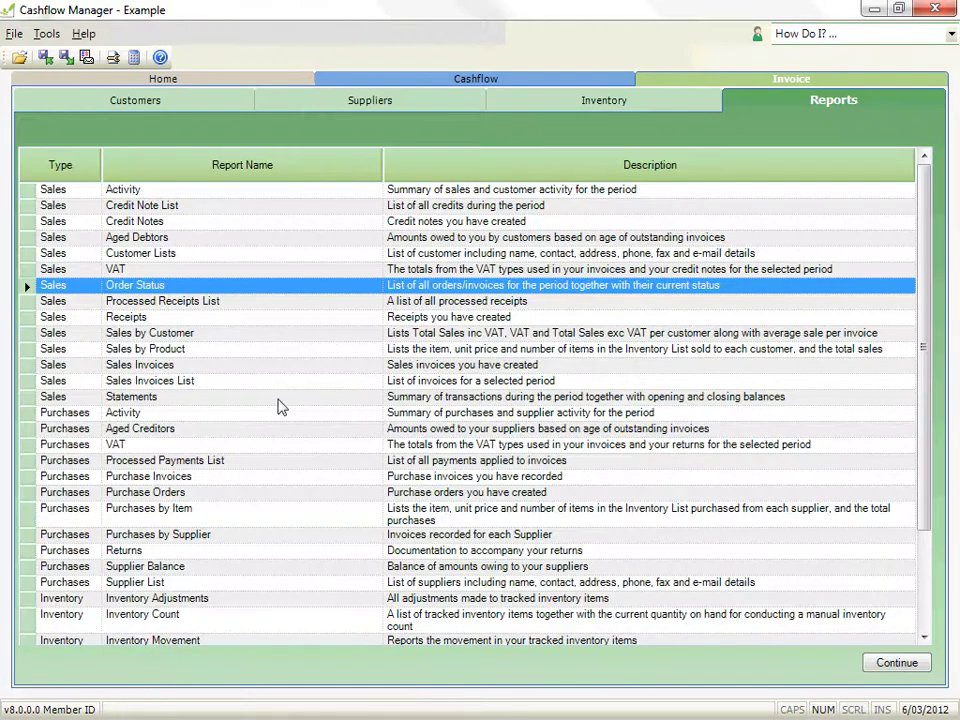
# Reopen the Balance Sheet (Movement) options from the cashflow reports list.
pyautogui.click(500, 82)
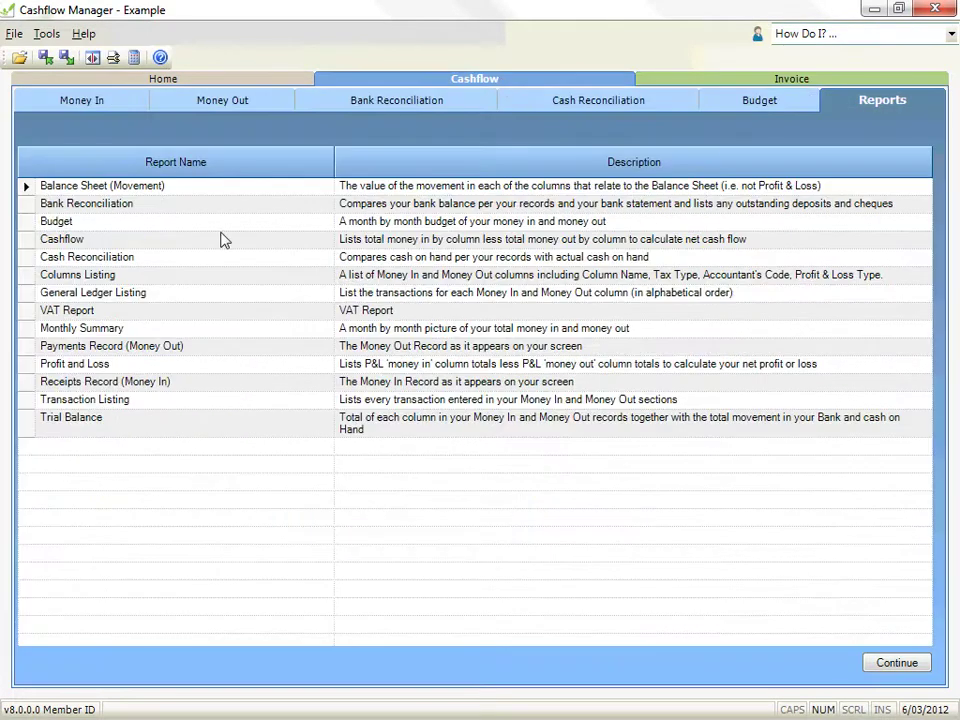
pyautogui.click(128, 193)
pyautogui.click(896, 664)
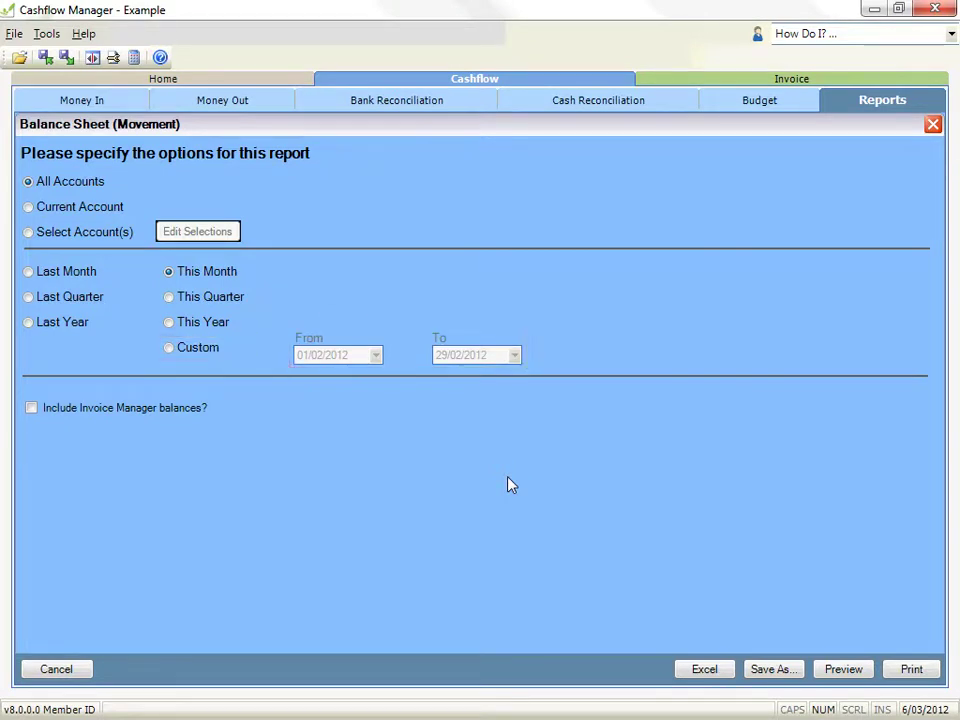
# Switch to a Custom period and leave Include Invoice Manager balances unticked.
pyautogui.click(168, 347)
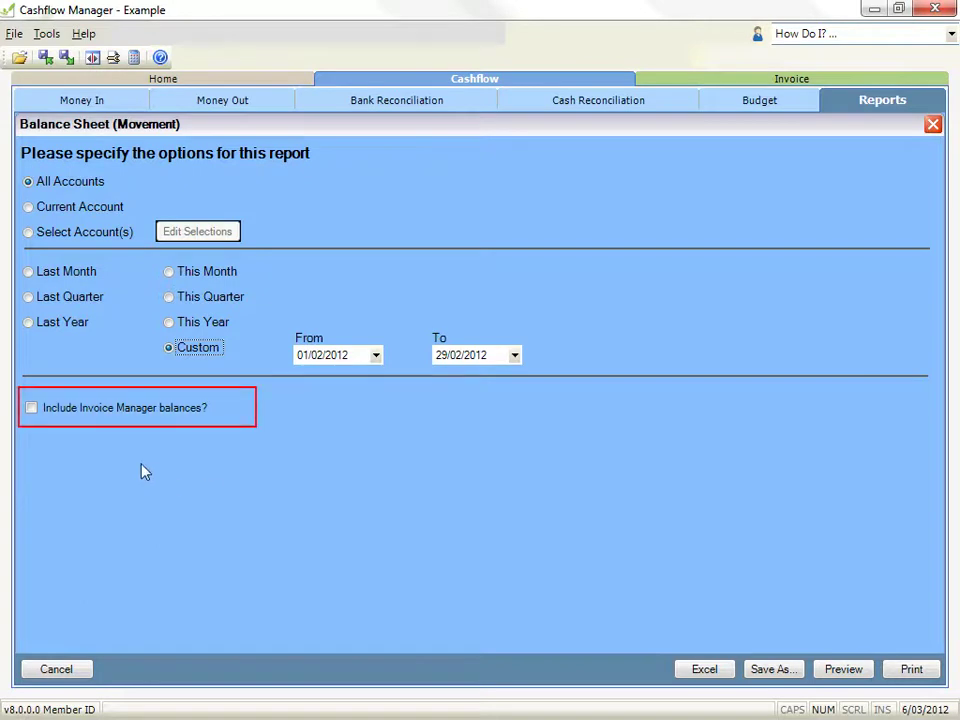
pyautogui.click(31, 408)
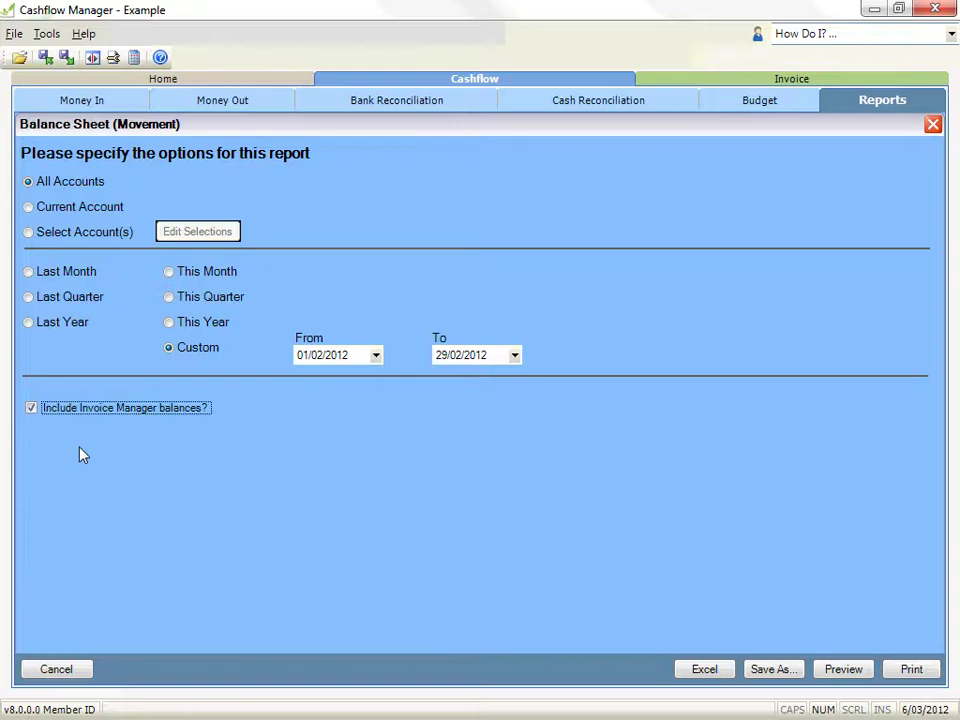
pyautogui.click(32, 410)
# Cancel the Excel (*.csv) export and bring up Save As with Acrobat PDF Files (*.pdf).
pyautogui.click(690, 680)
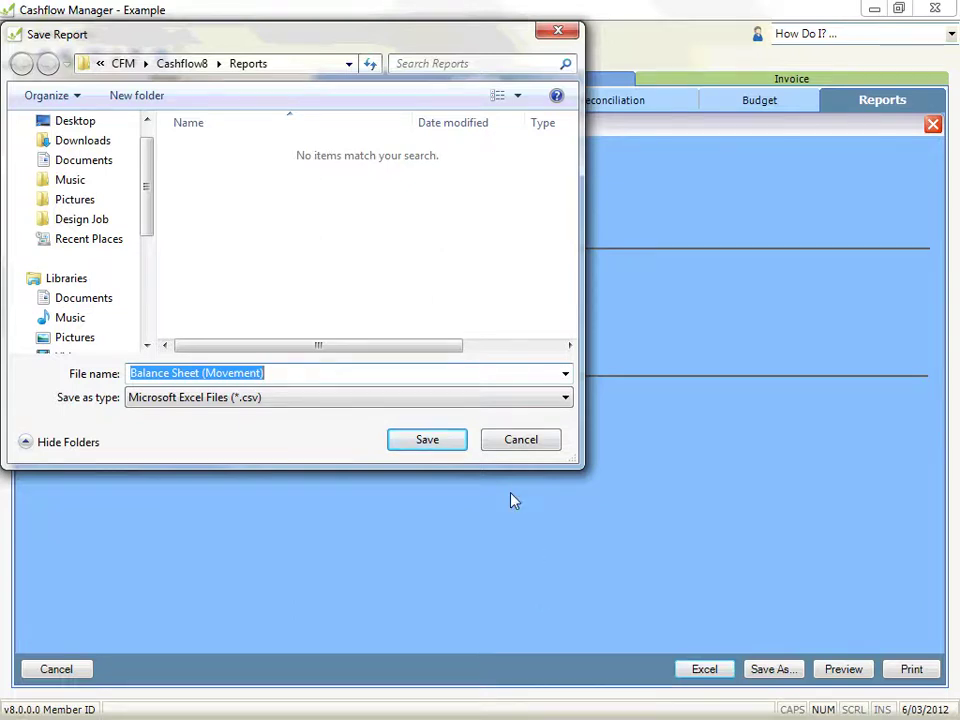
pyautogui.click(502, 447)
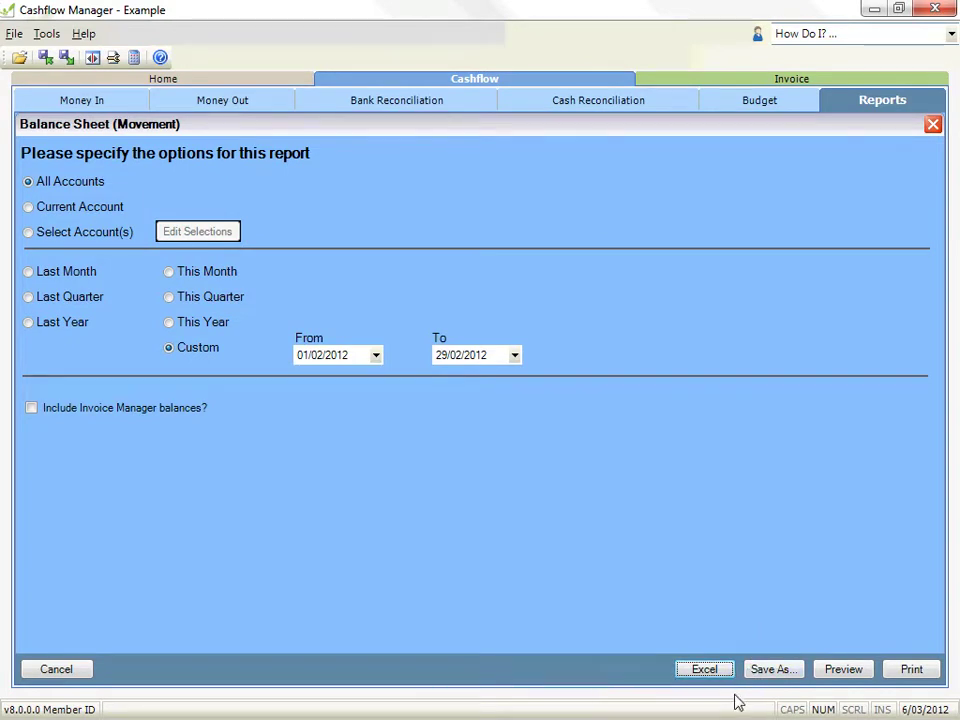
pyautogui.click(761, 676)
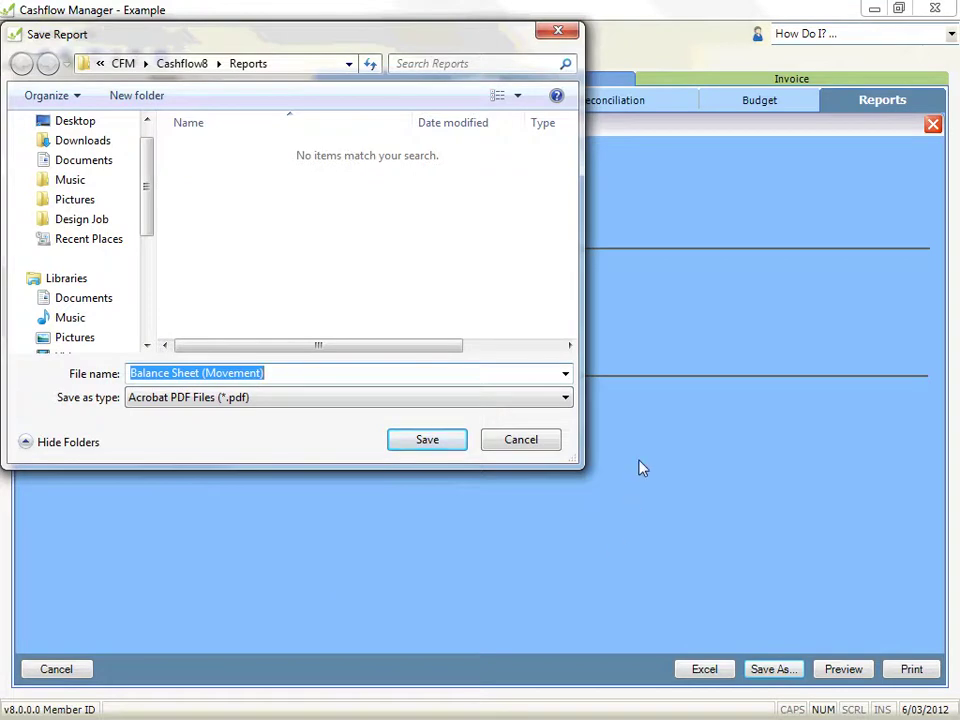
# Keep Acrobat PDF Files (*.pdf) as the save type, then cancel the Save Report dialog.
pyautogui.click(566, 400)
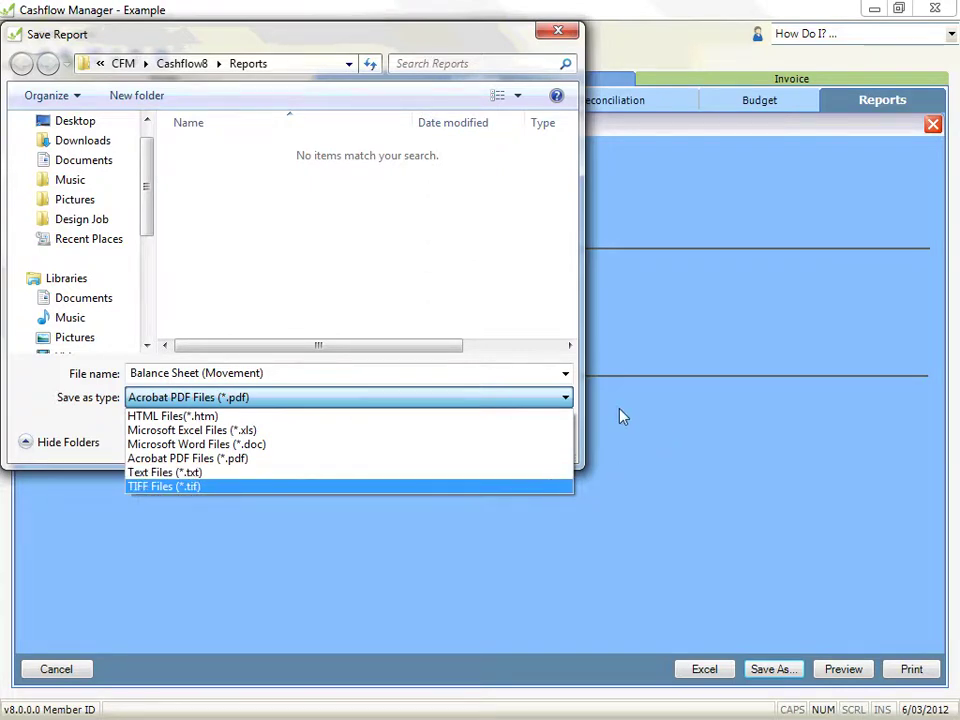
pyautogui.click(392, 459)
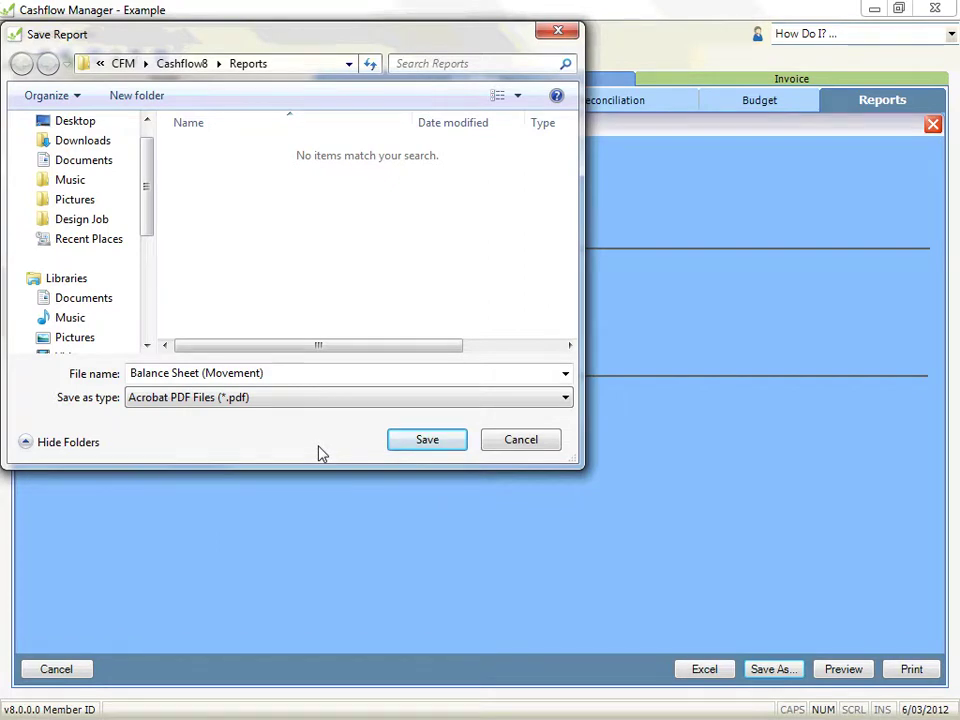
pyautogui.click(490, 451)
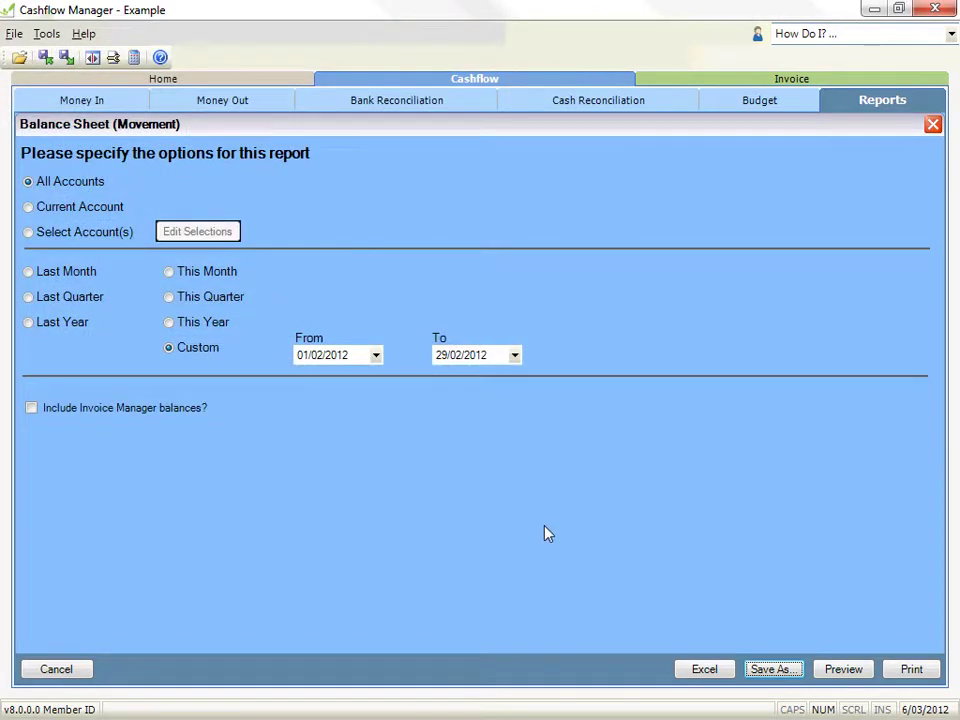
# Preview the report for 1/02/2012–29/02/2012, check the PDF save type, and cancel saving.
pyautogui.click(817, 670)
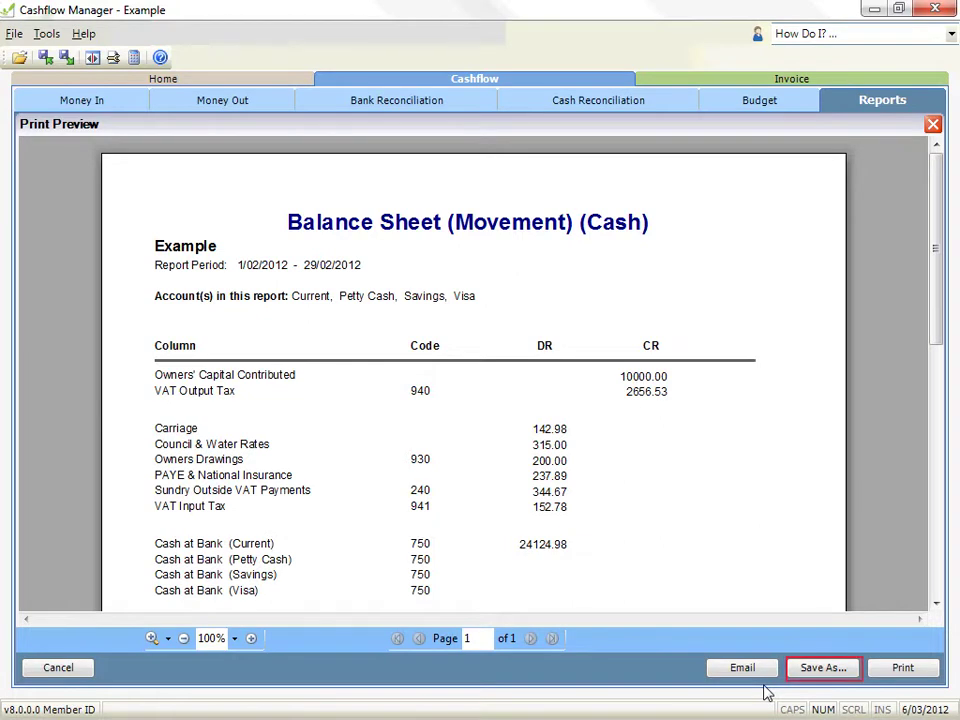
pyautogui.click(805, 672)
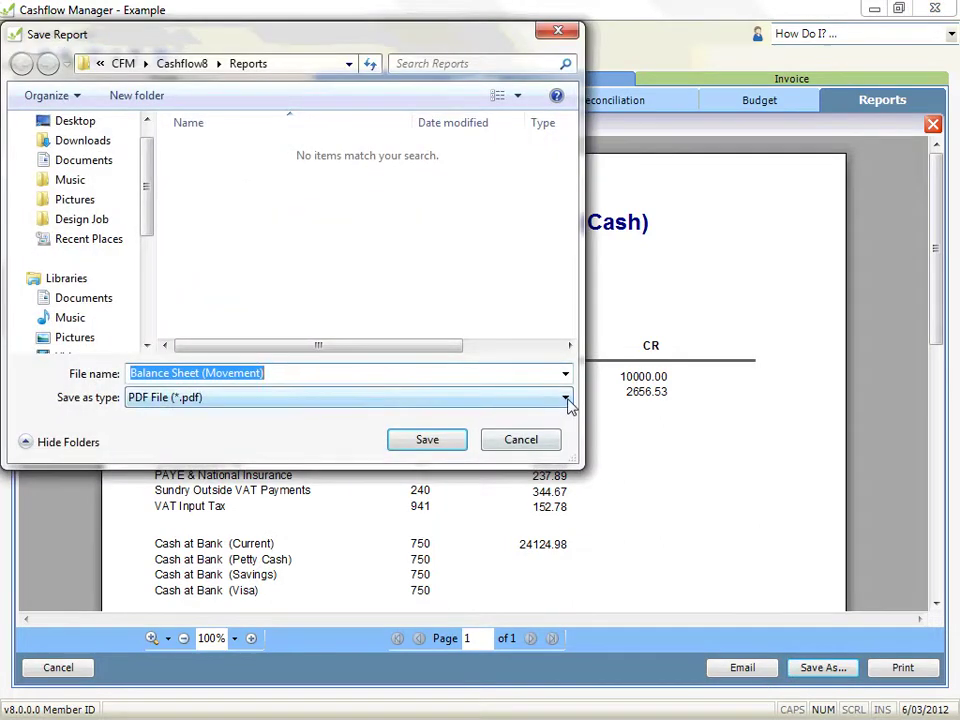
pyautogui.click(566, 399)
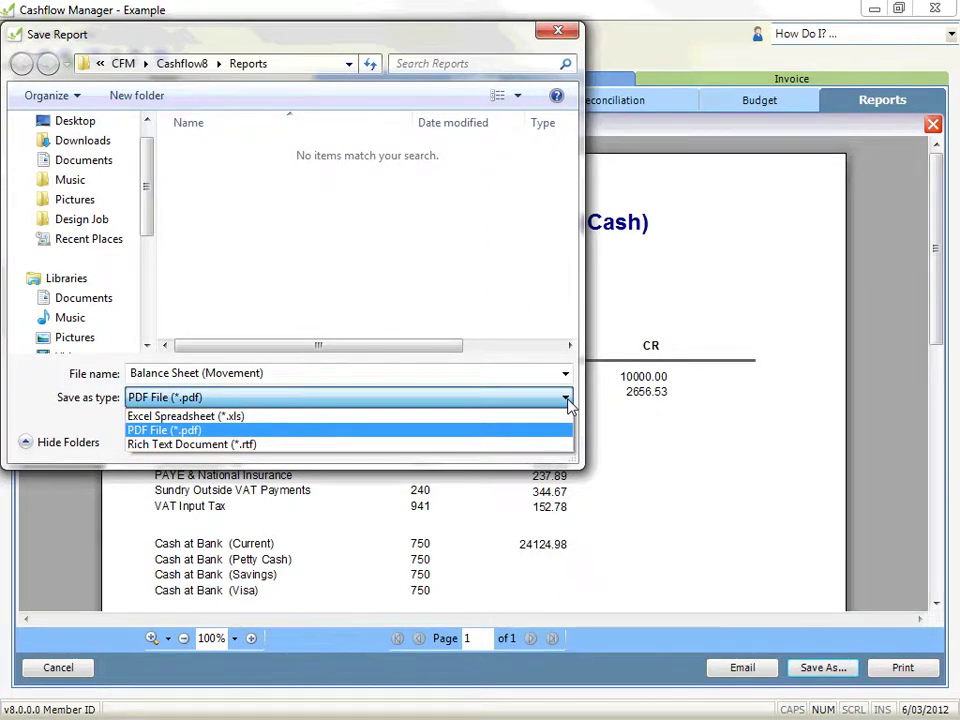
pyautogui.click(584, 435)
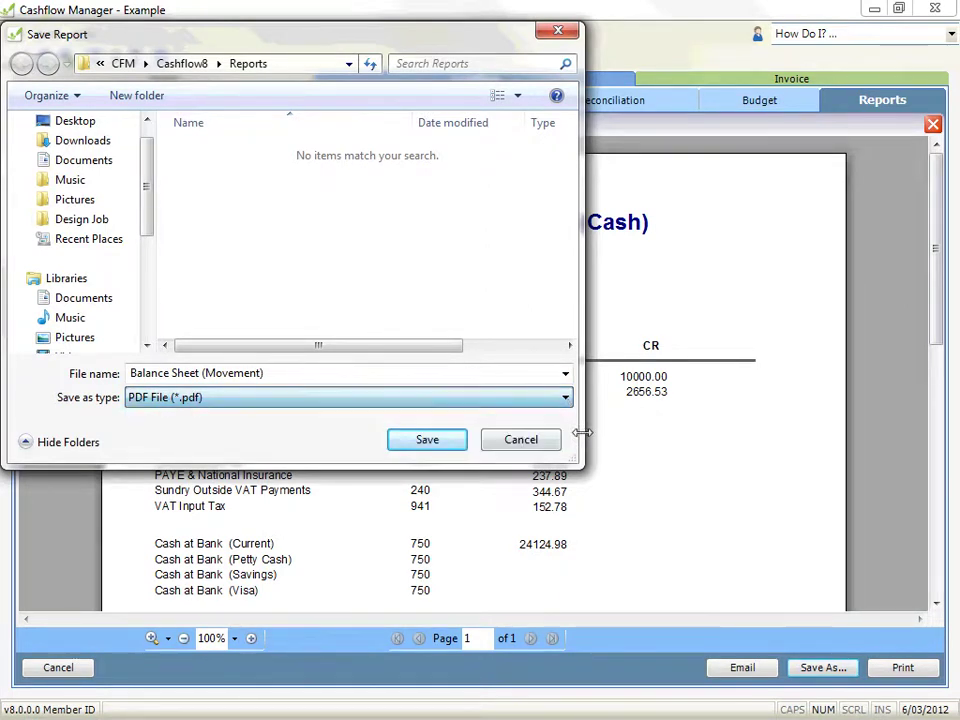
pyautogui.click(521, 440)
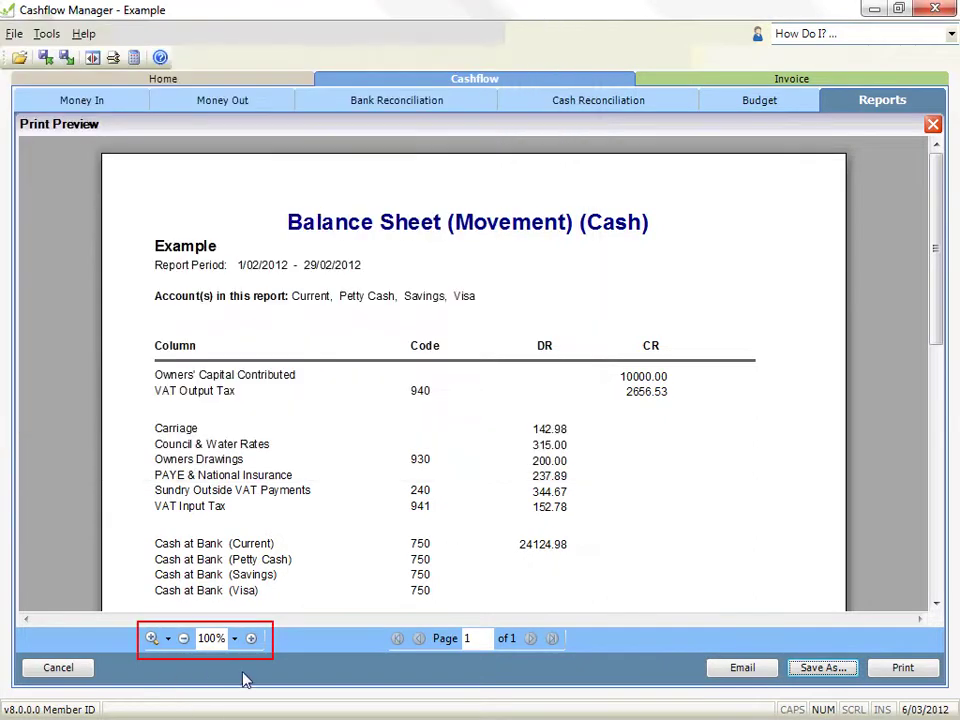
# Zoom the preview back to 100% and open an email form with Balance Sheet (Movement).pdf attached.
pyautogui.click(251, 638)
pyautogui.click(251, 638)
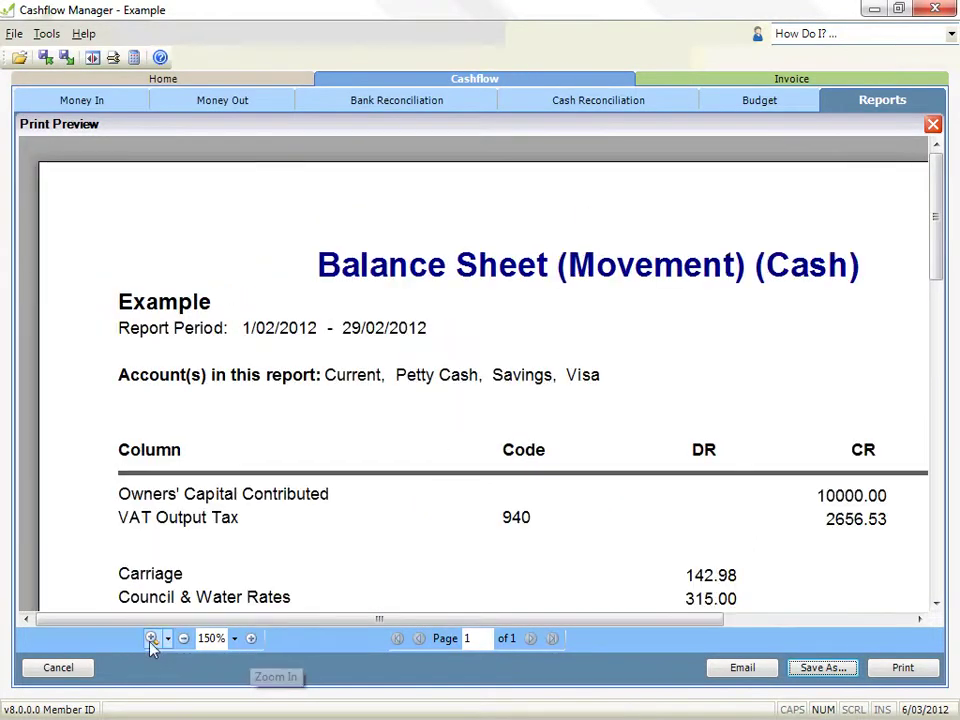
pyautogui.click(184, 639)
pyautogui.click(184, 639)
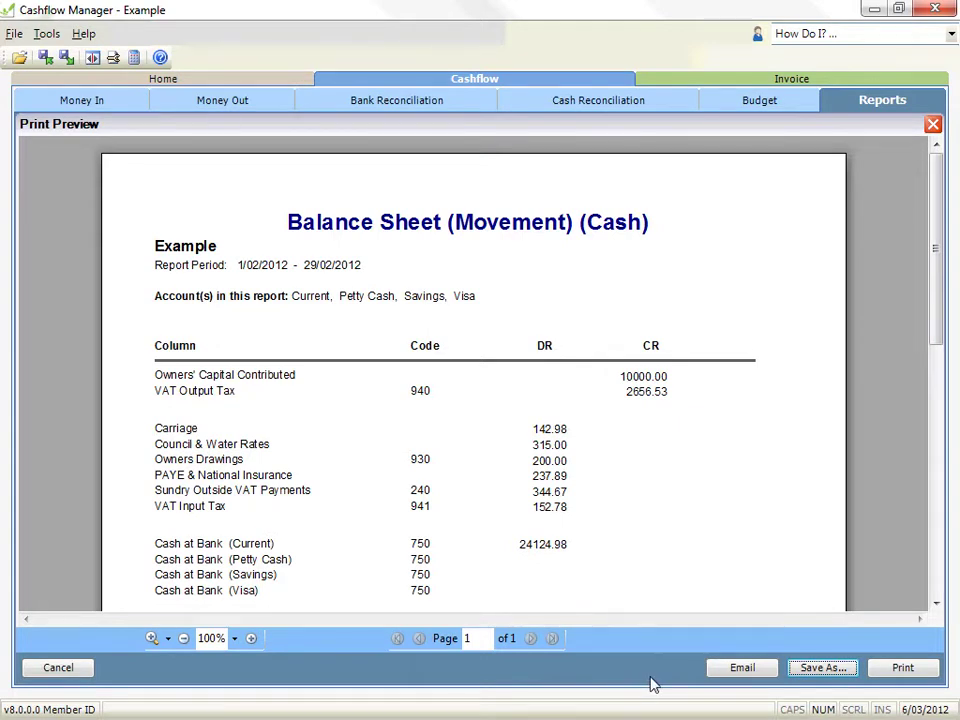
pyautogui.click(724, 674)
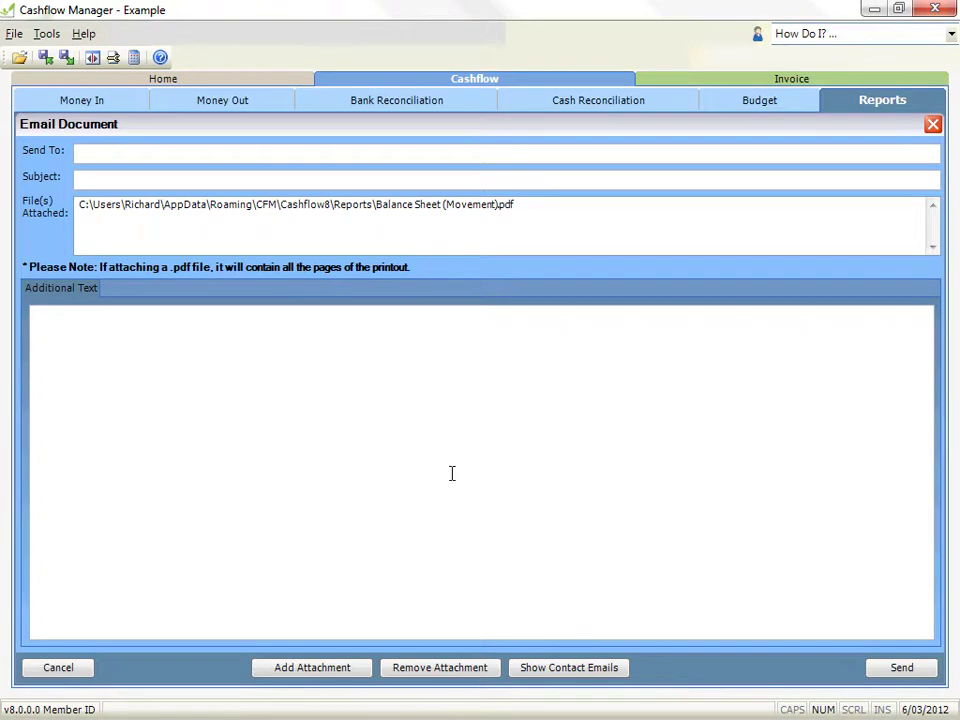
# Enter the recipient's e-mail address and the subject 'Email Subject'.
pyautogui.click(122, 154)
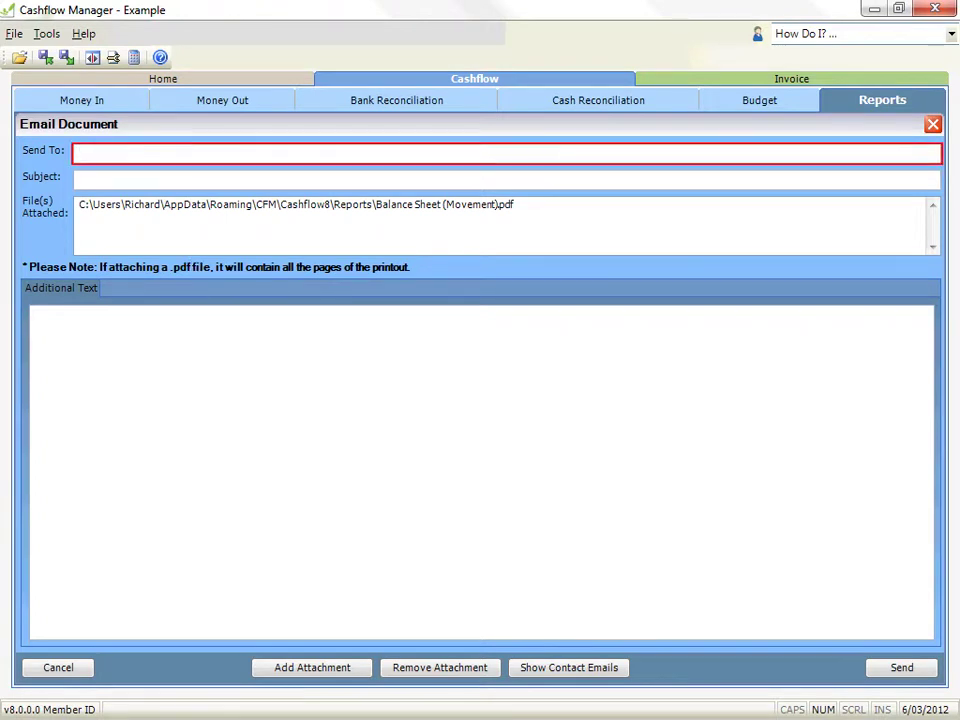
pyautogui.write('Email')
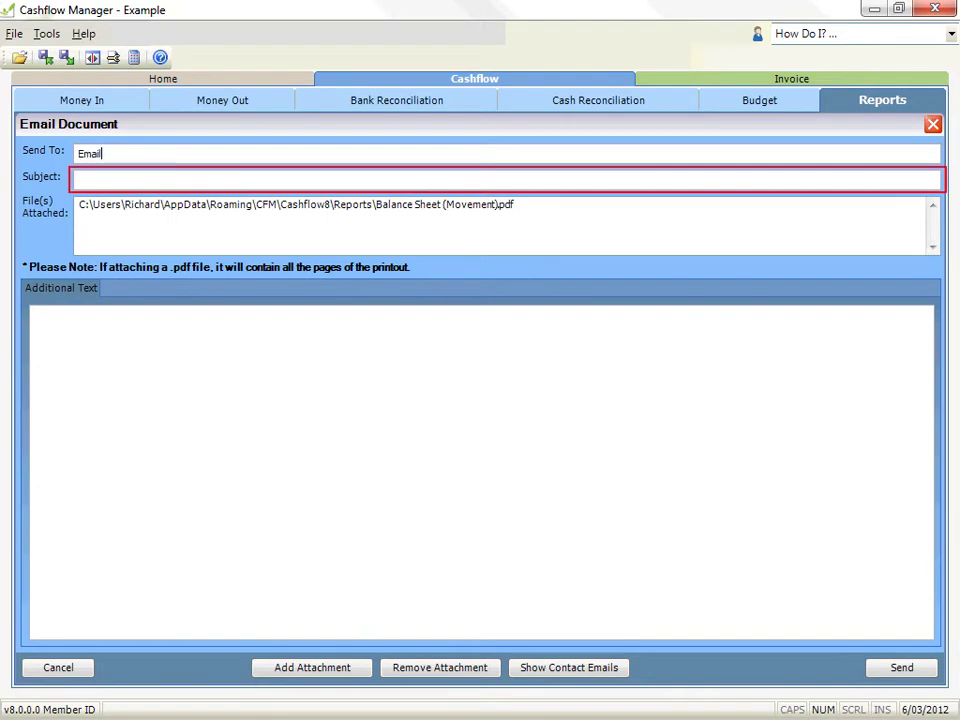
pyautogui.write('@email')
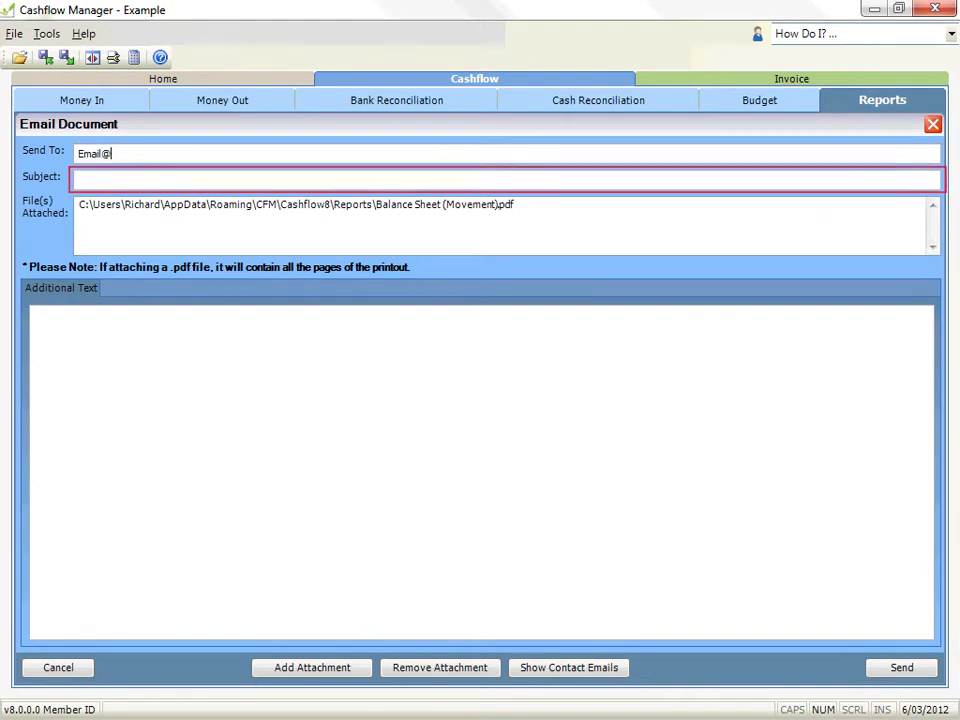
pyautogui.write('.com')
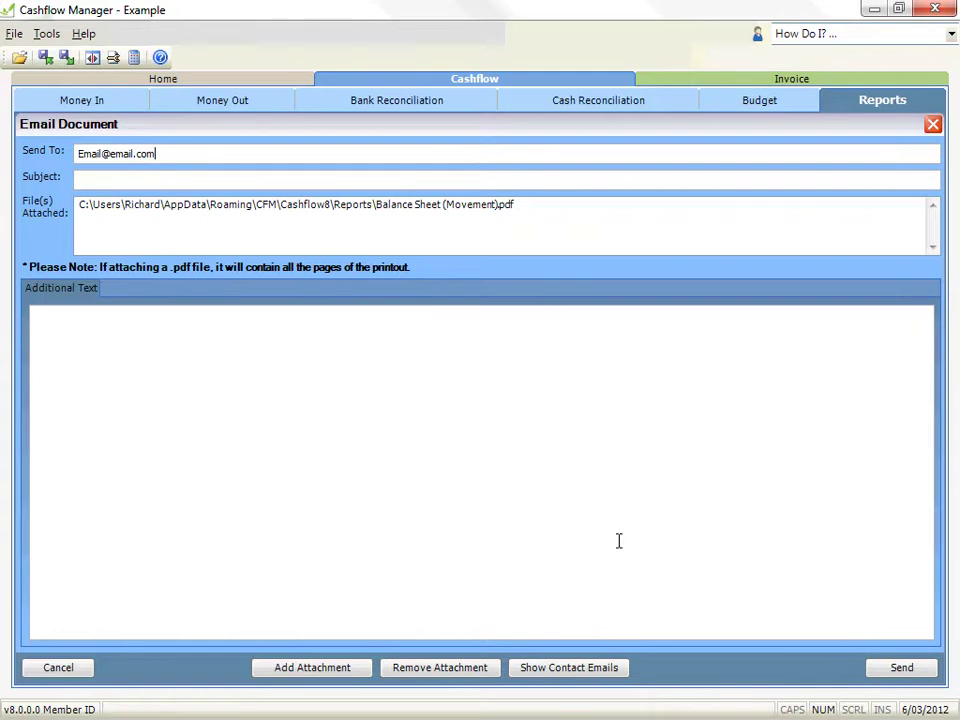
pyautogui.press('Tab')
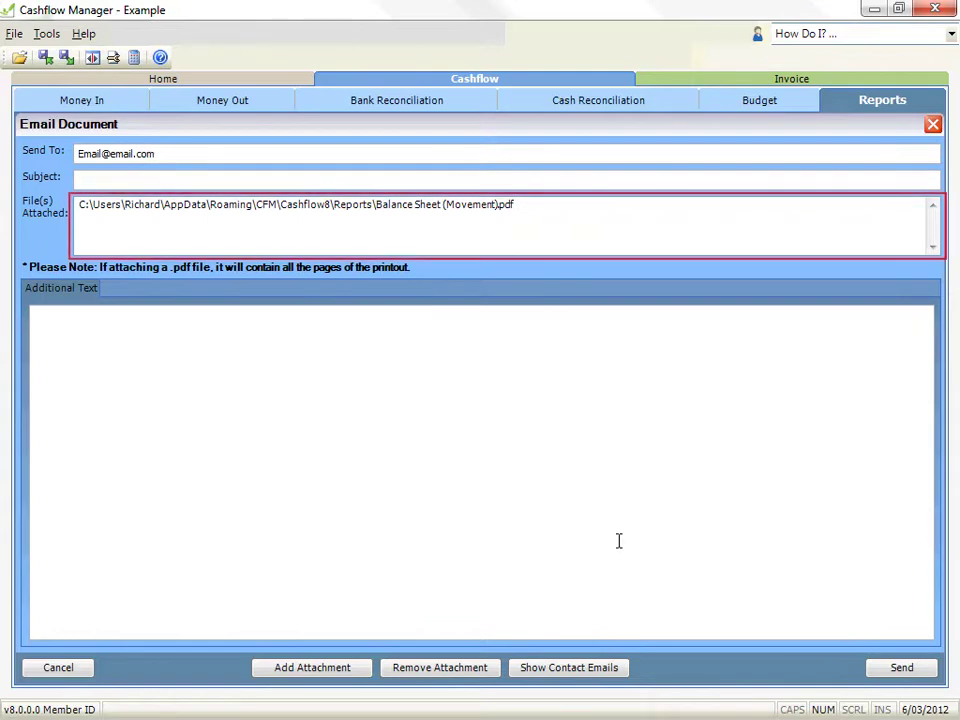
pyautogui.write('Email Subjec')
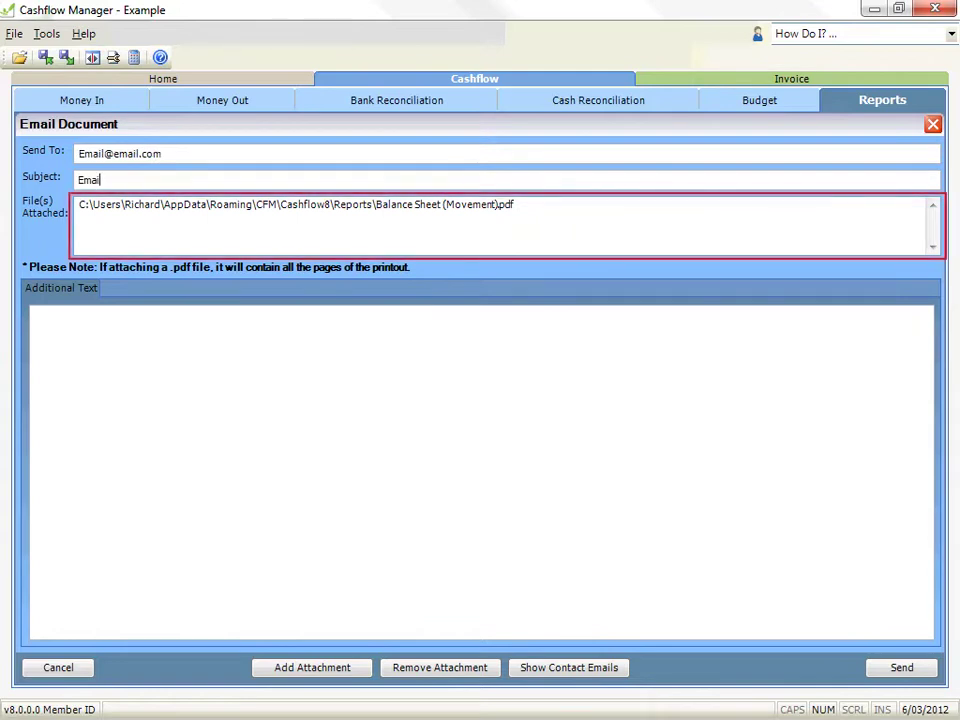
pyautogui.write('t')
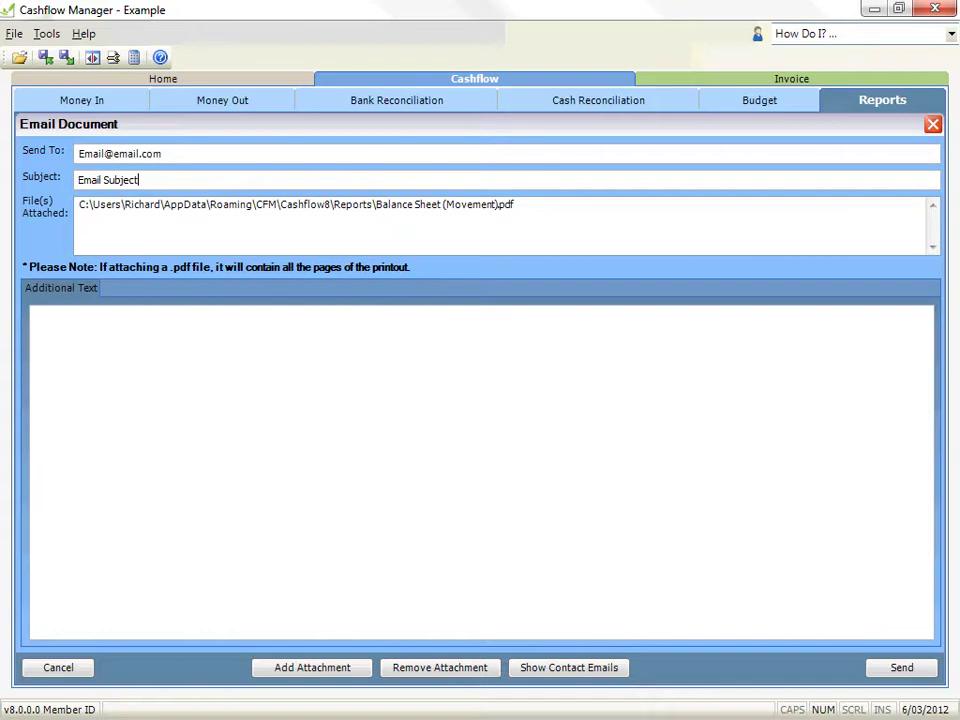
pyautogui.press('Tab')
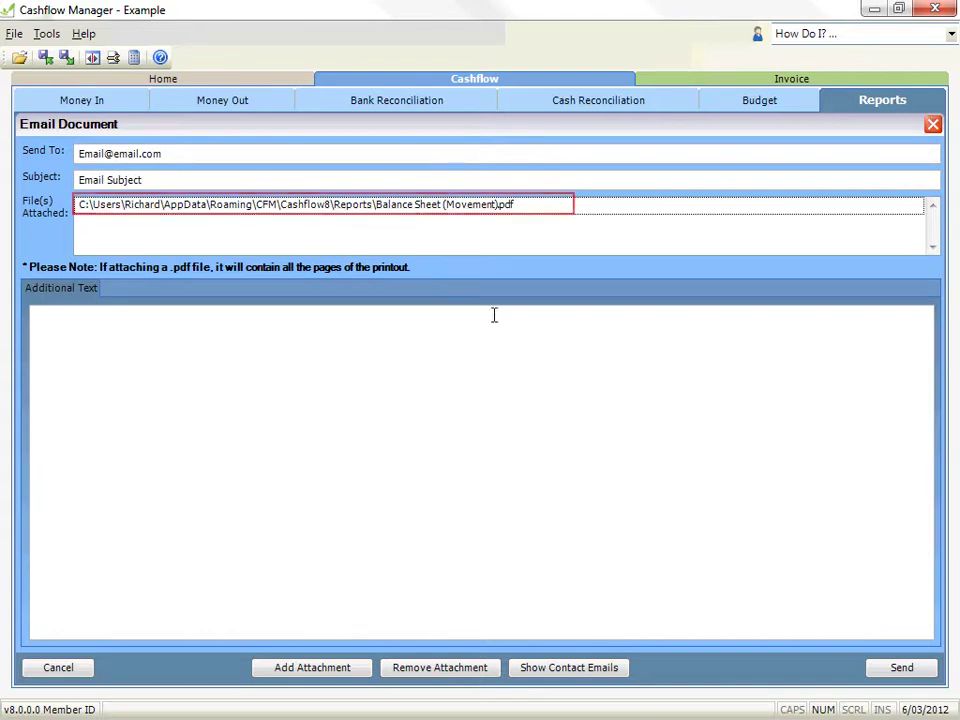
pyautogui.click(432, 212)
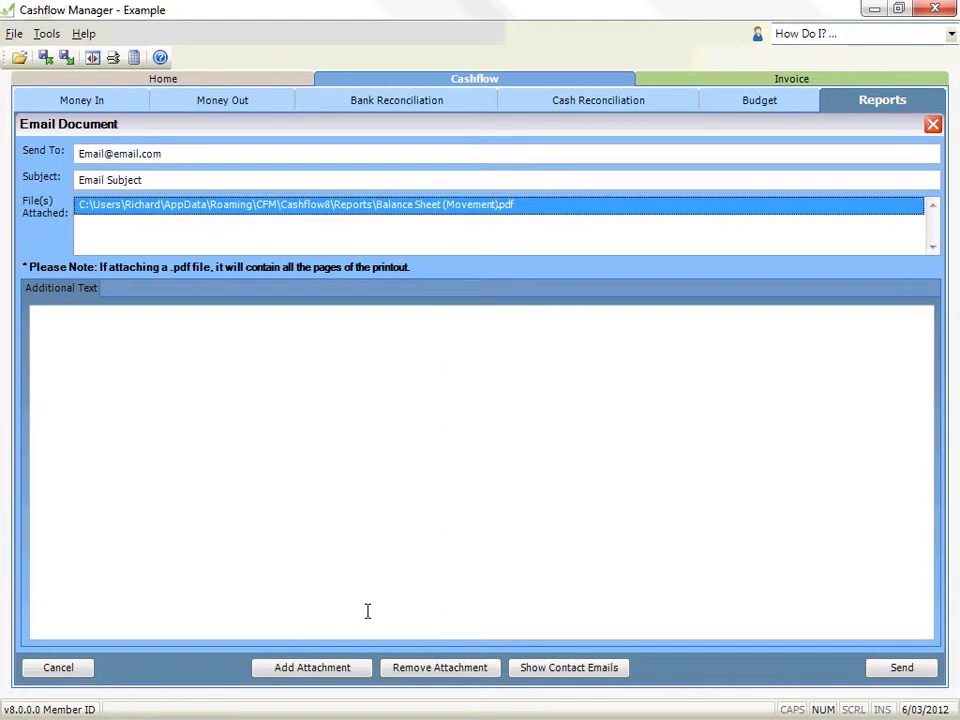
pyautogui.click(362, 669)
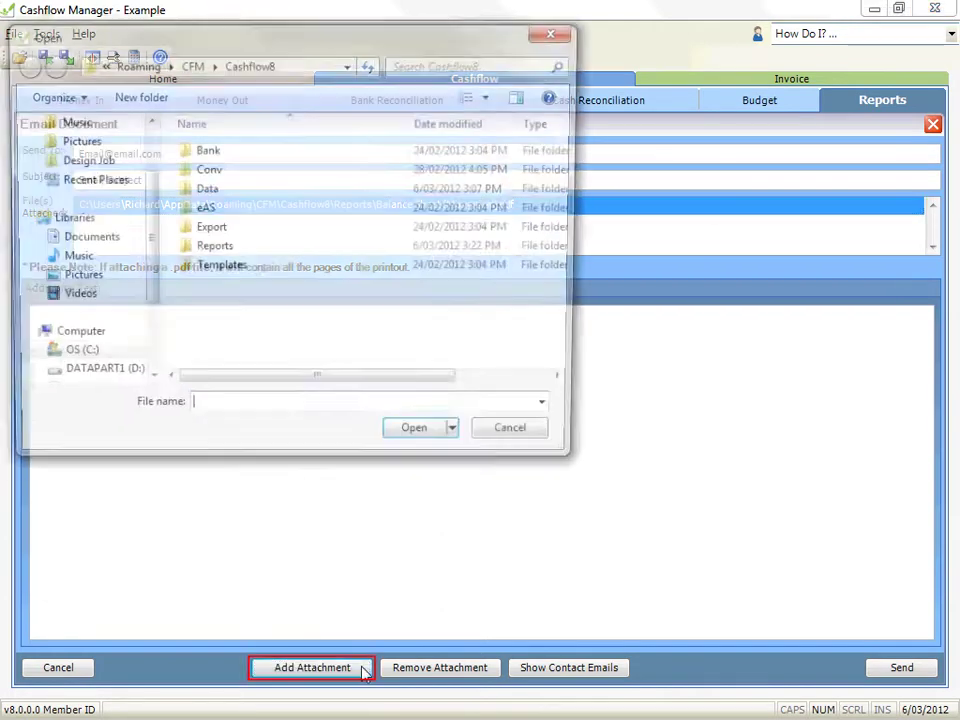
pyautogui.doubleClick(244, 249)
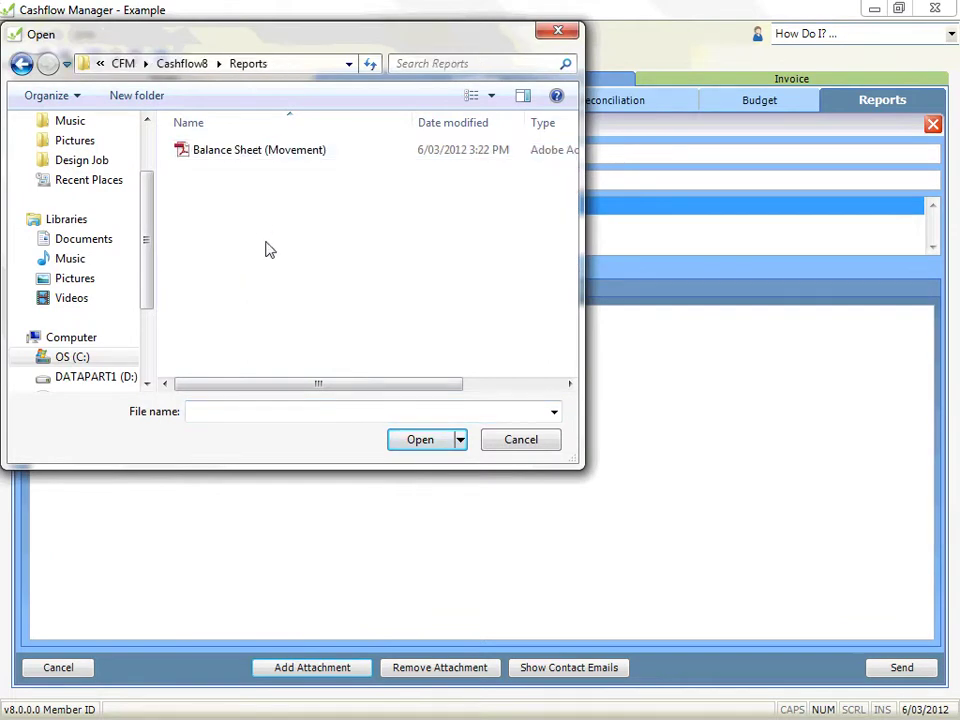
pyautogui.doubleClick(274, 154)
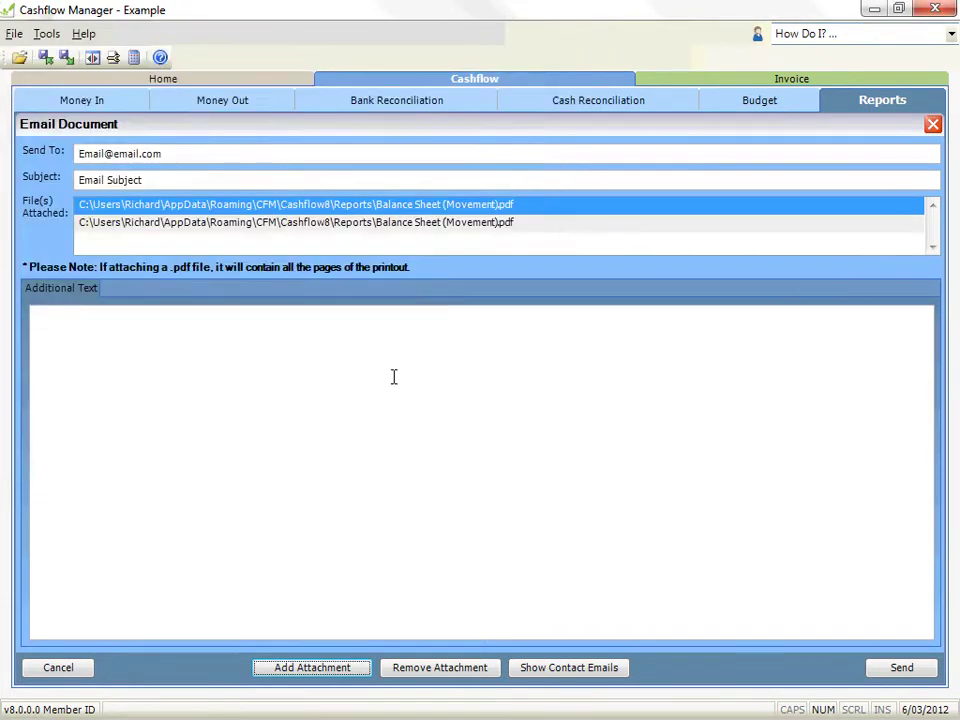
pyautogui.click(328, 672)
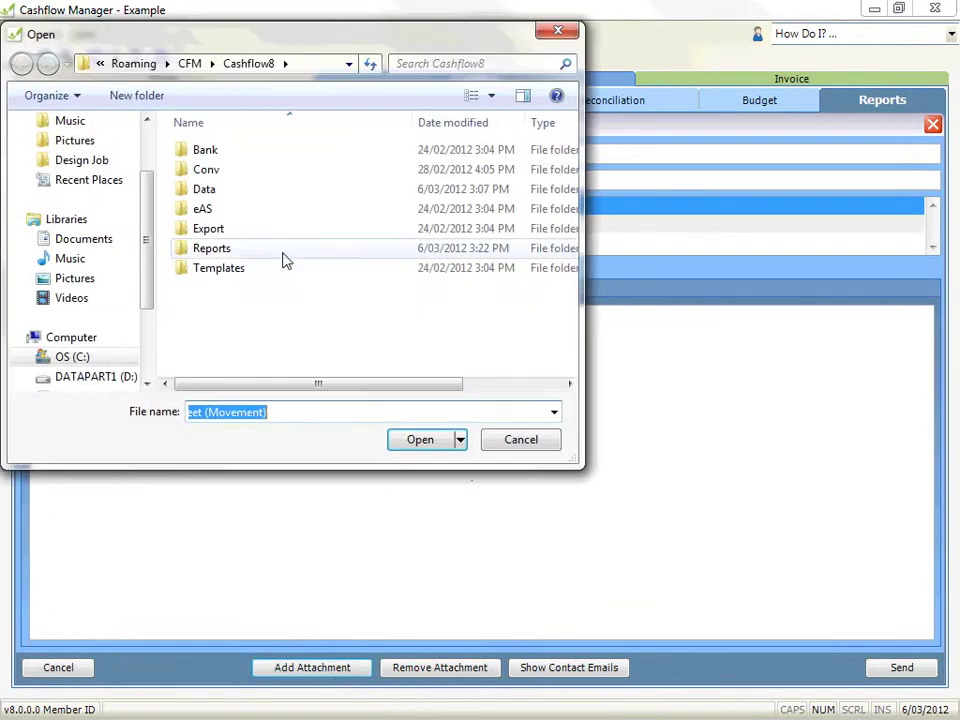
pyautogui.doubleClick(231, 249)
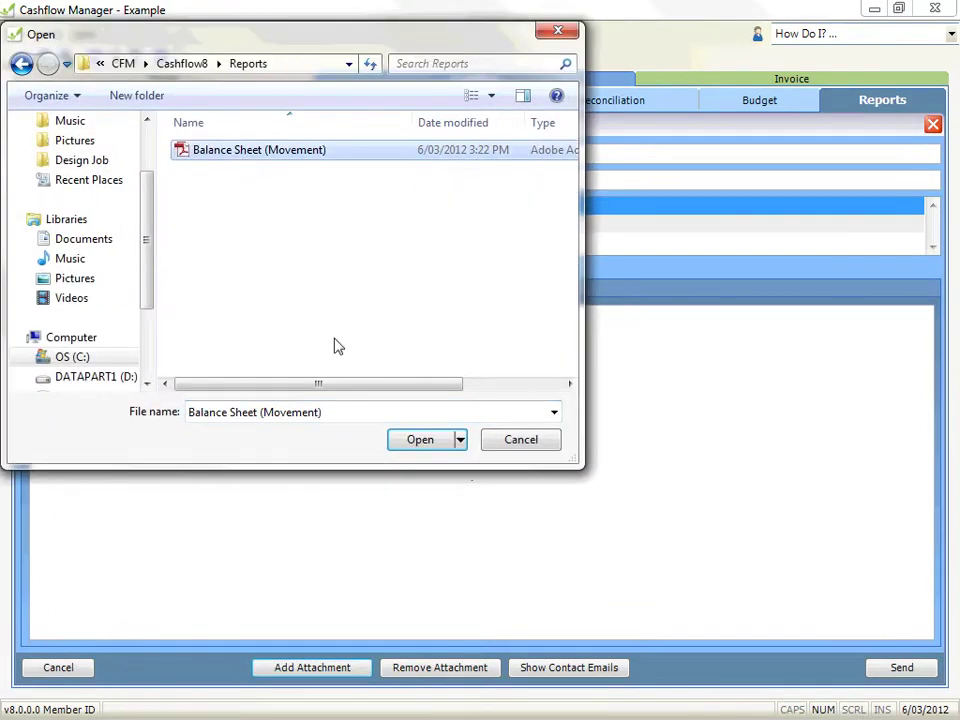
pyautogui.click(399, 441)
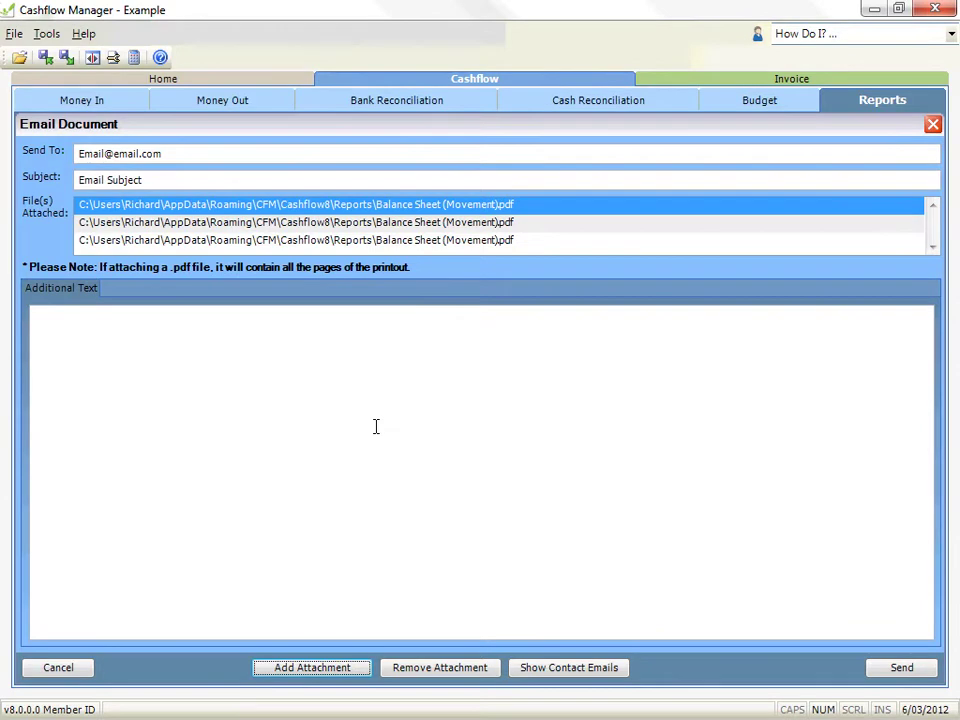
pyautogui.click(378, 242)
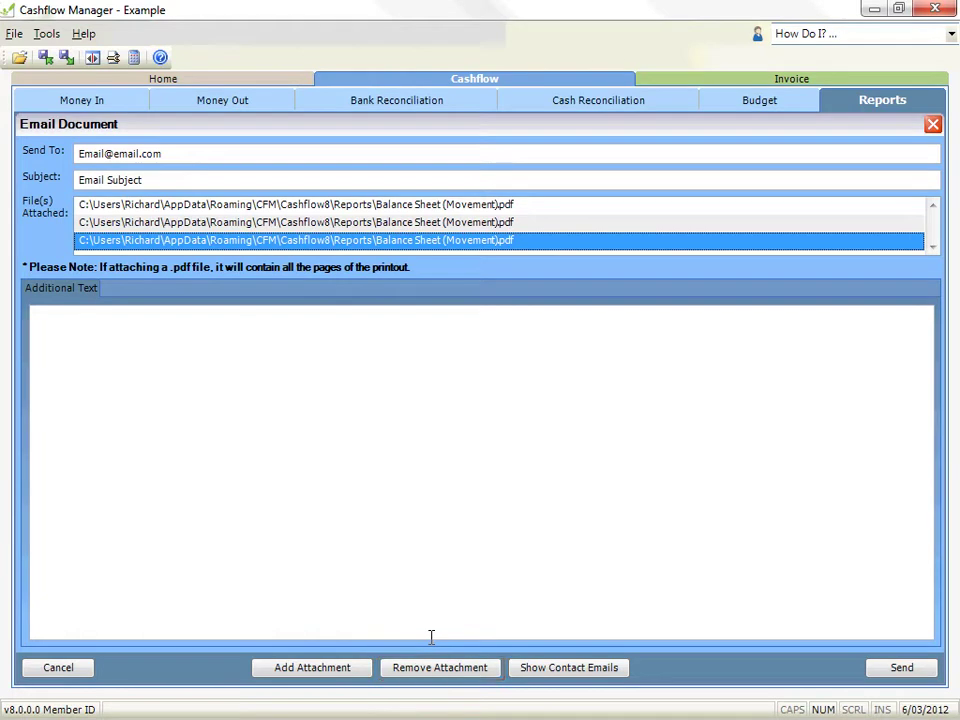
pyautogui.click(430, 676)
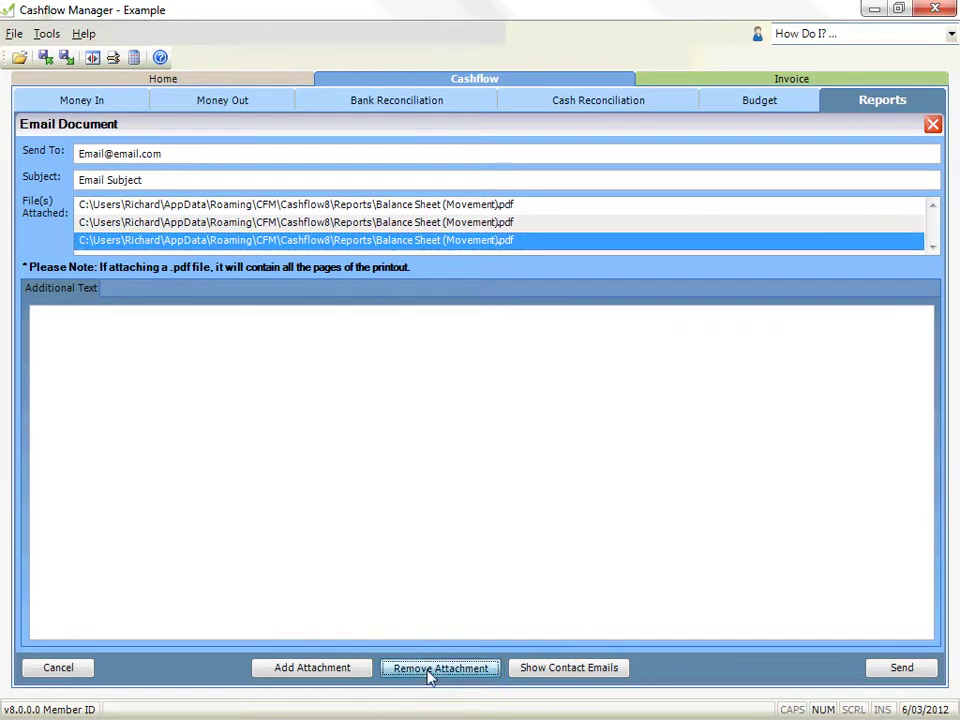
pyautogui.click(407, 223)
pyautogui.click(430, 669)
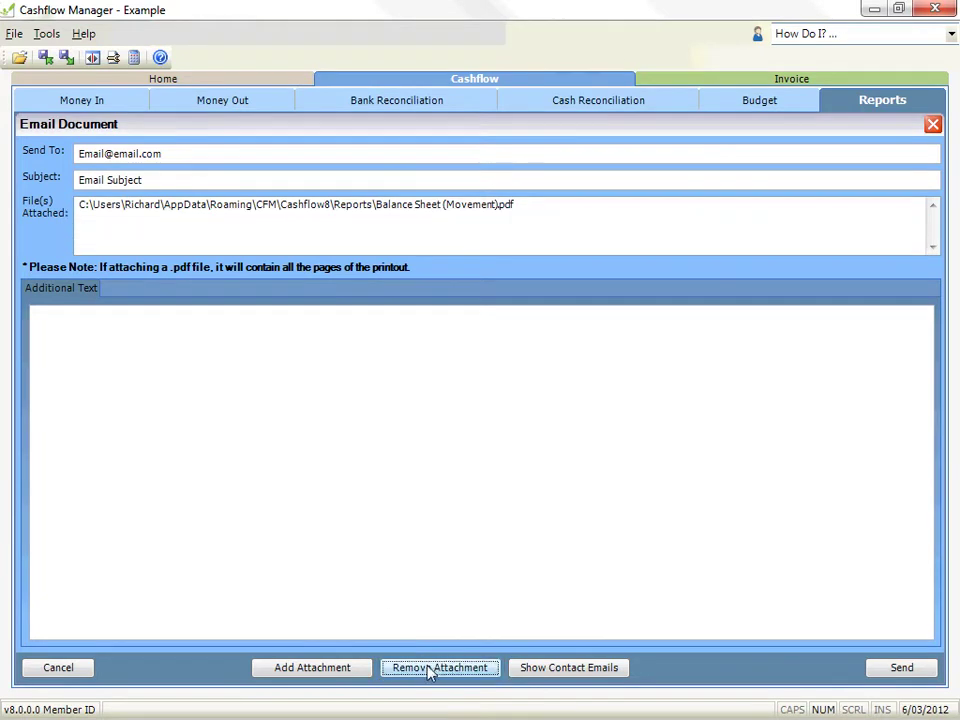
pyautogui.click(93, 342)
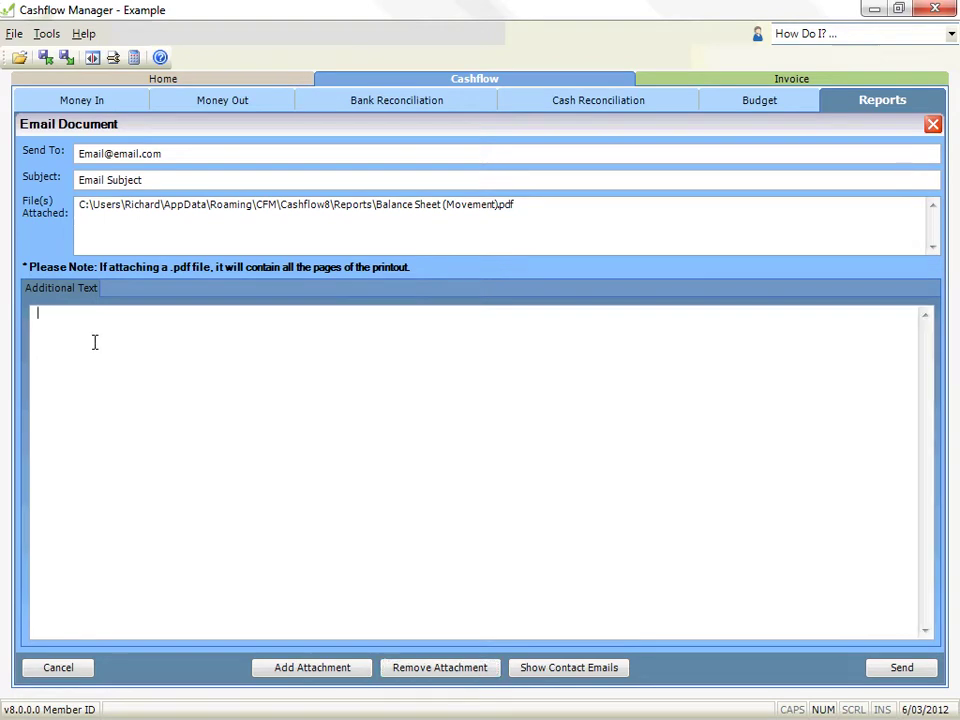
# Type 'Additional Information goes here' as the email's additional text.
pyautogui.write('Additional In')
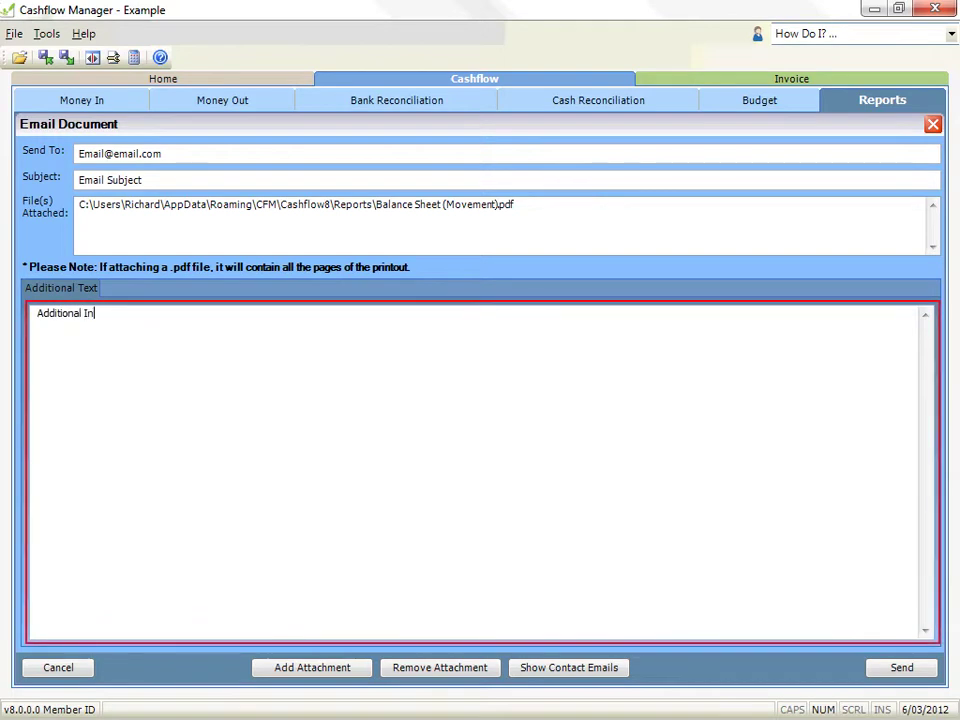
pyautogui.write('form')
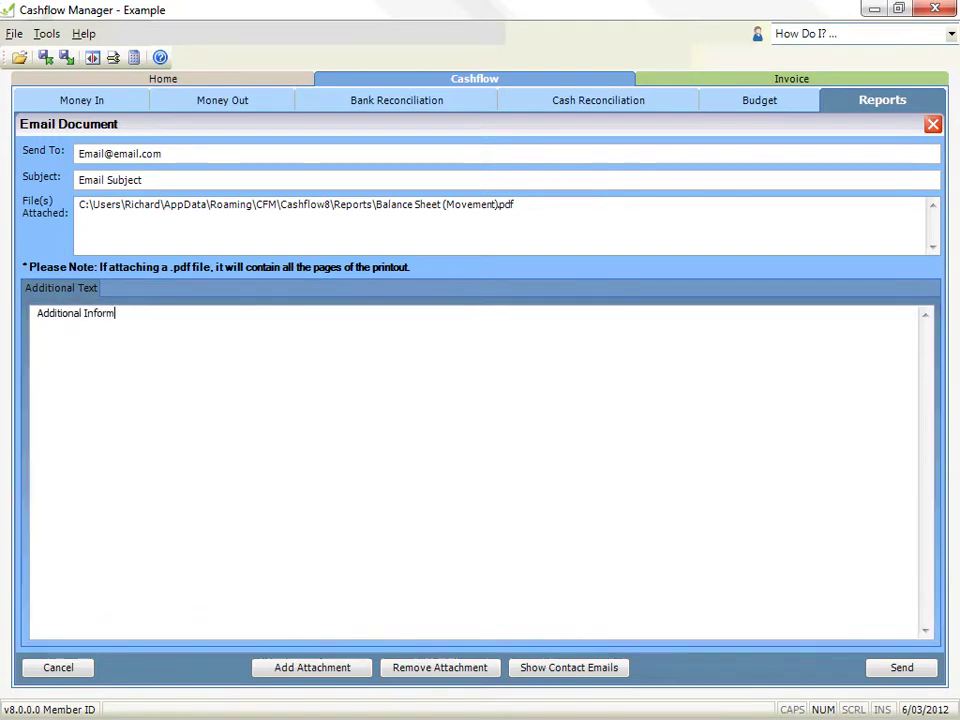
pyautogui.write('ation goes here')
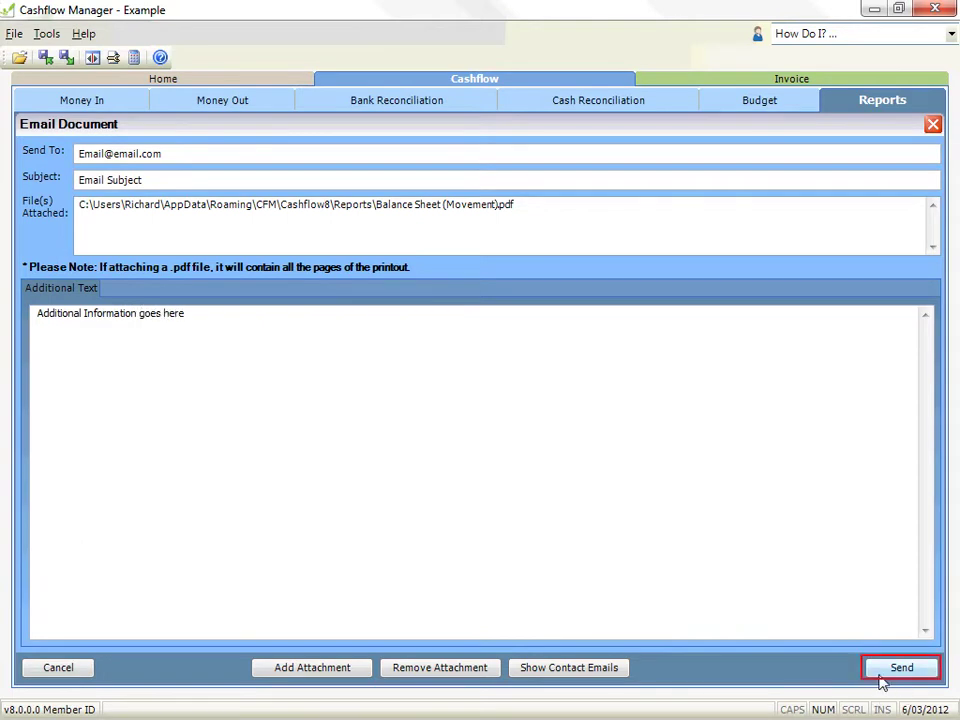
# Send the prepared email to Outlook as a prefilled message with the PDF attached.
pyautogui.click(881, 677)
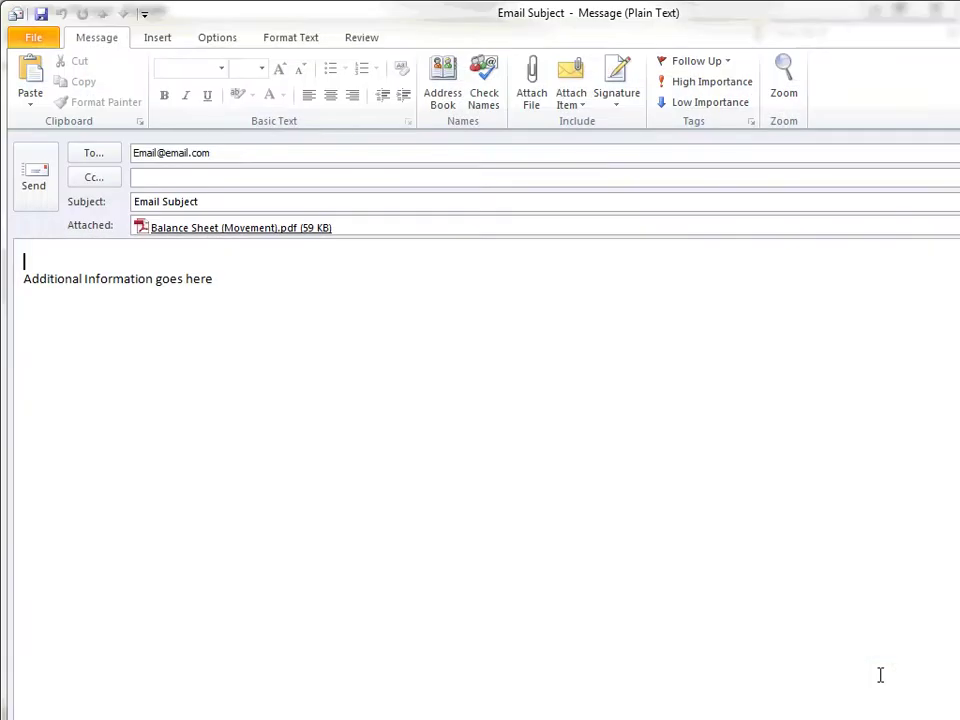